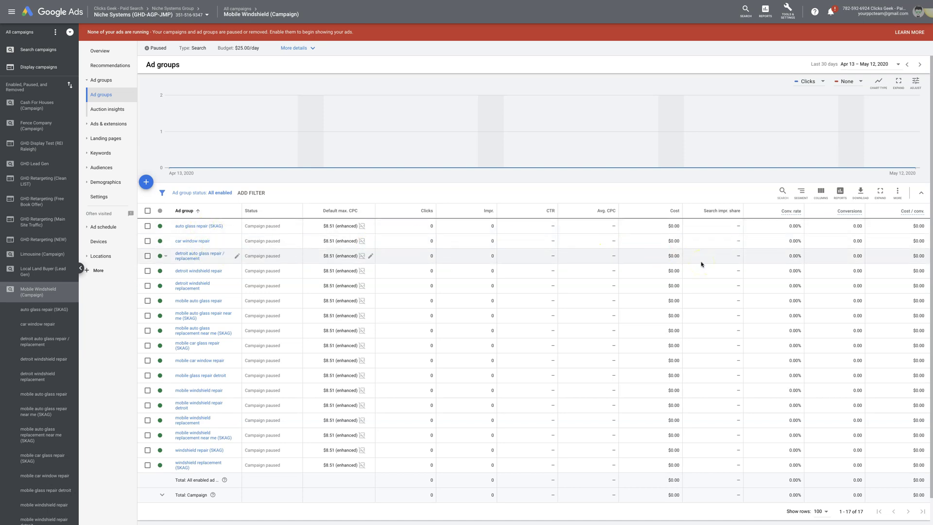
- Show the help card for the 'Search impr. share' column on the Mobile Windshield ad groups page
{"action": "mouse_move", "coordinate": [721, 216]}
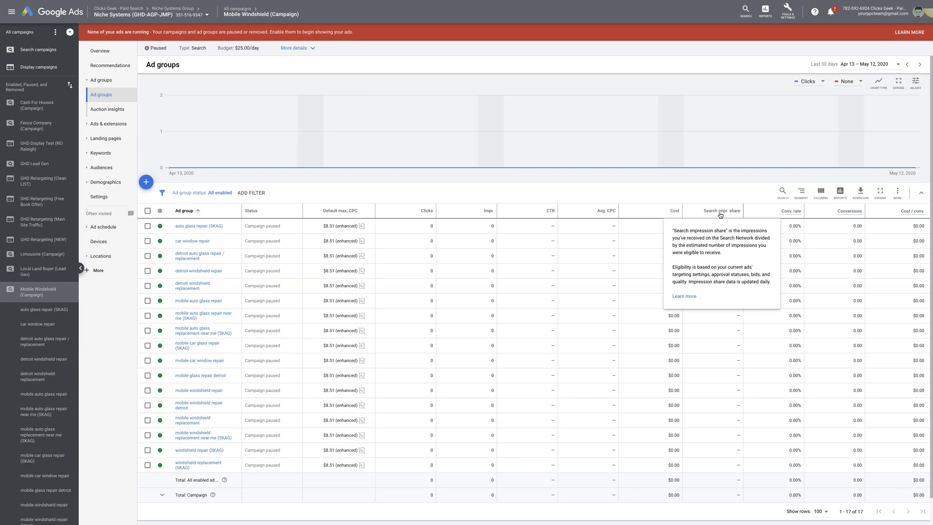
- Leave the ad groups table and go to the Mobile Windshield campaign's Settings page
{"action": "left_click", "coordinate": [717, 214]}
{"action": "left_click", "coordinate": [715, 213]}
{"action": "left_click", "coordinate": [719, 212]}
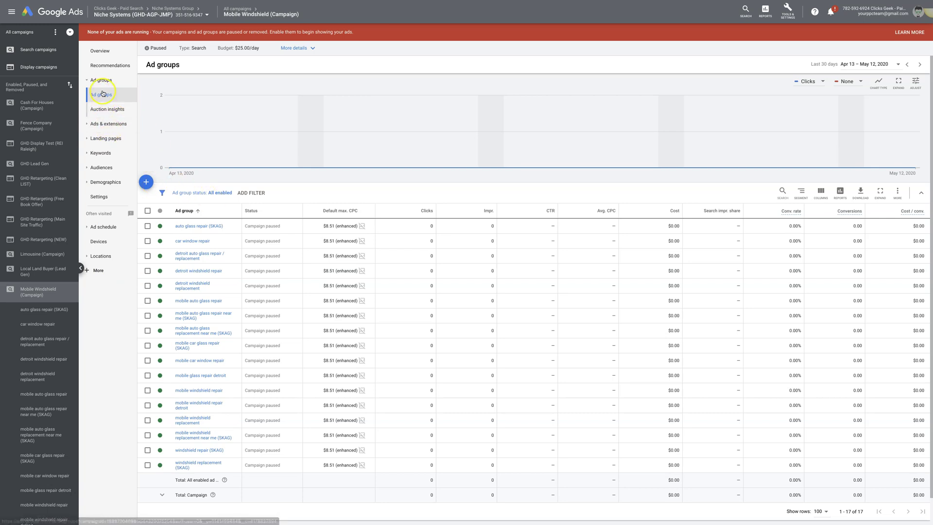
{"action": "left_click", "coordinate": [101, 197]}
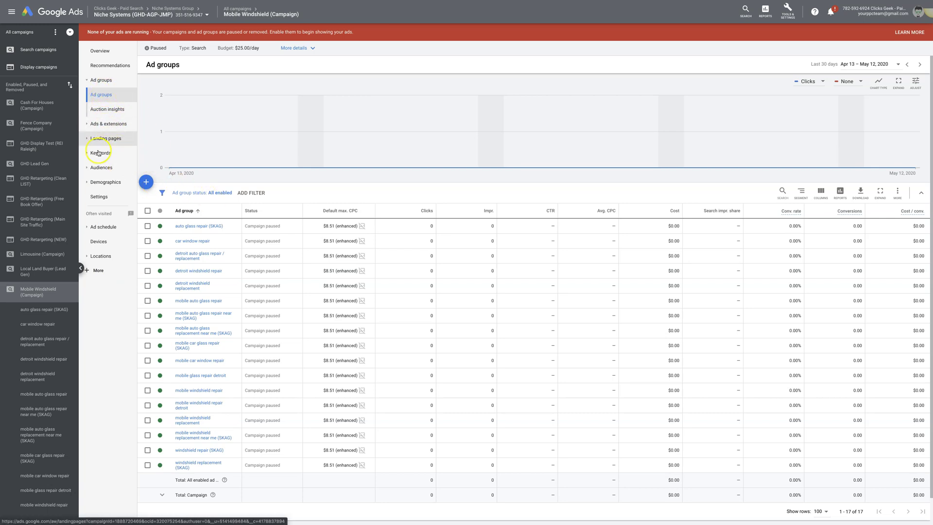
- Expand the Bidding settings (Manual CPC with Enhanced CPC) and open the bid strategy list
{"action": "left_click", "coordinate": [100, 199]}
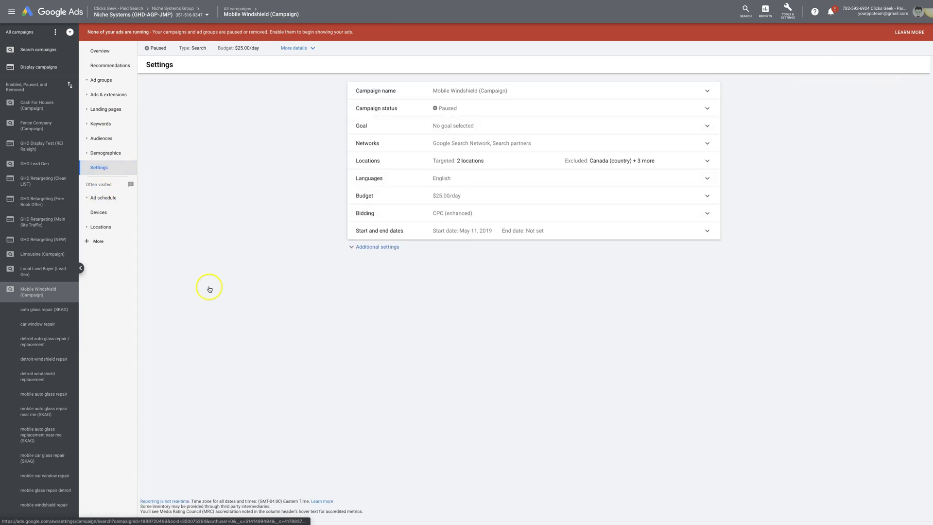
{"action": "left_click", "coordinate": [414, 216]}
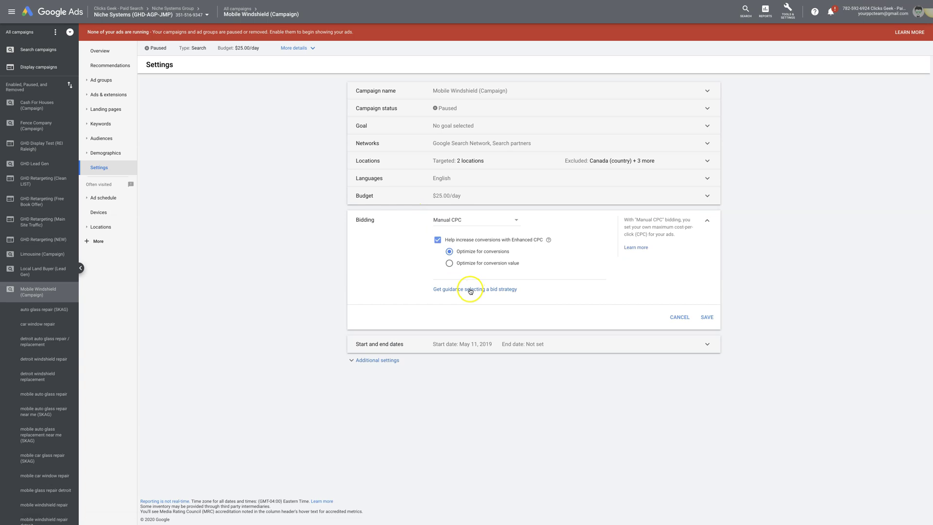
{"action": "left_click", "coordinate": [455, 222]}
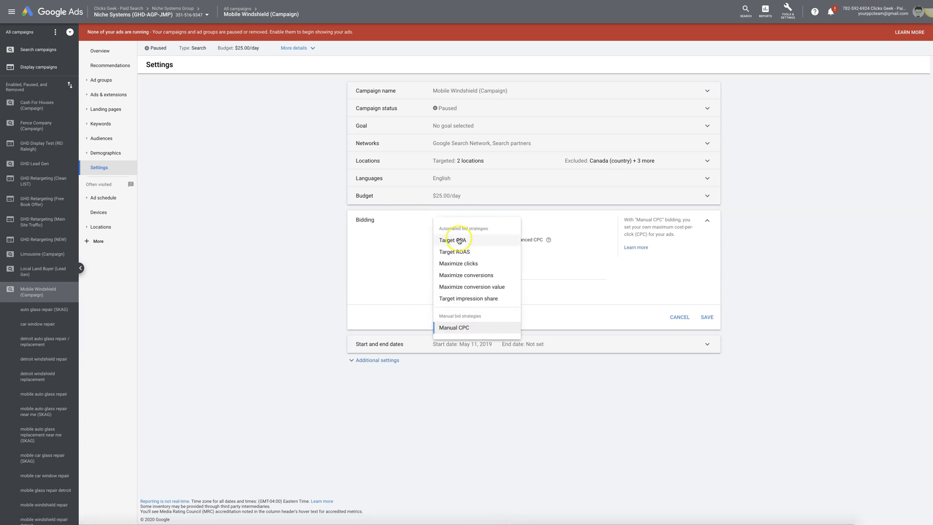
- Select Target impression share as the bid strategy, leaving 'Anywhere on results page' and empty limits
{"action": "left_click", "coordinate": [465, 300]}
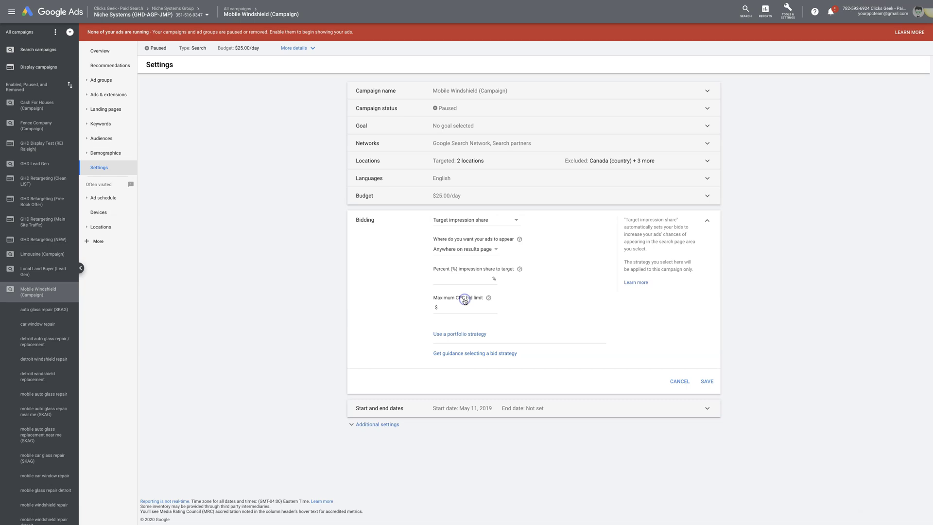
{"action": "left_click", "coordinate": [557, 270]}
{"action": "left_click", "coordinate": [526, 292]}
{"action": "left_click", "coordinate": [556, 287]}
{"action": "mouse_move", "coordinate": [488, 301]}
{"action": "left_click", "coordinate": [450, 306]}
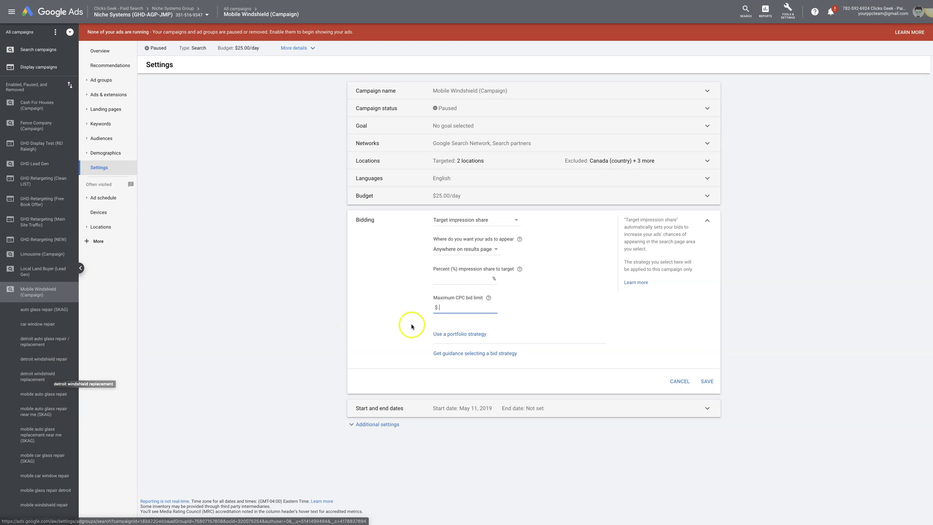
{"action": "left_click", "coordinate": [455, 308]}
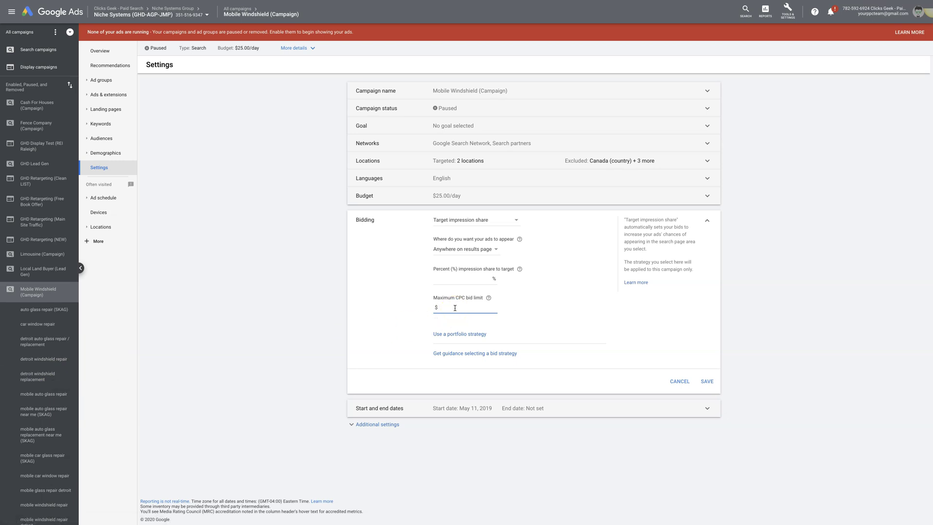
- Enter 45.00 as the Maximum CPC bid limit and open the ad location choices
{"action": "type", "text": "45.00"}
{"action": "left_click", "coordinate": [488, 312]}
{"action": "left_click_drag", "start_coordinate": [452, 307], "coordinate": [434, 307]}
{"action": "type", "text": "1"}
{"action": "left_click", "coordinate": [451, 310]}
{"action": "left_click", "coordinate": [468, 250]}
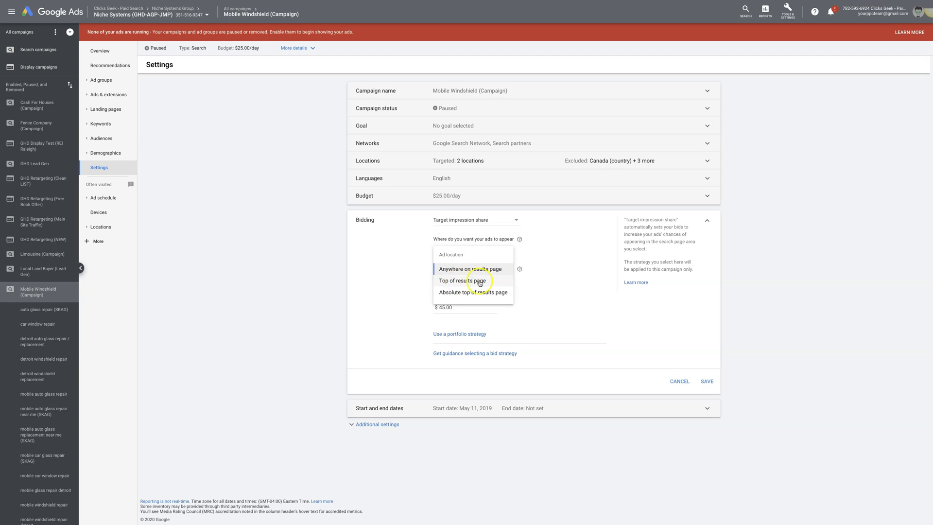
- Set where ads appear to 'Top of results page'
{"action": "left_click", "coordinate": [461, 282]}
{"action": "left_click", "coordinate": [450, 249]}
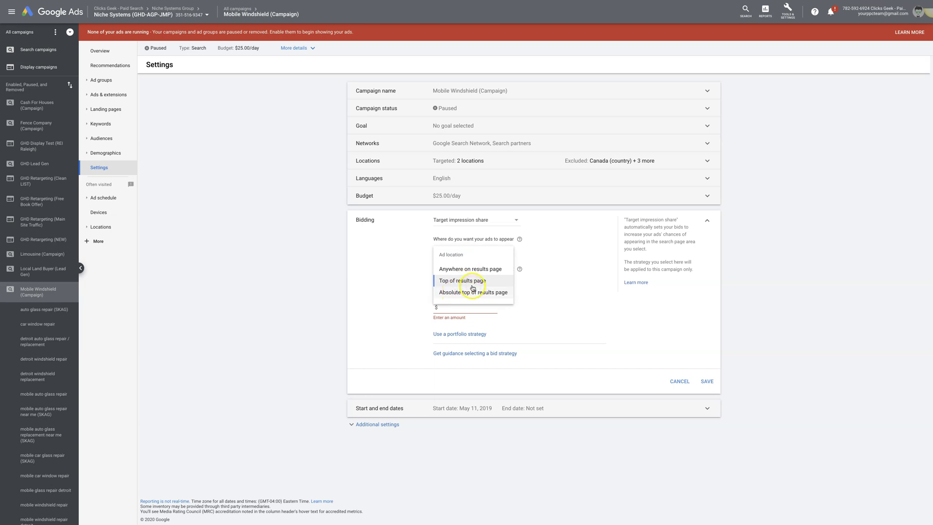
{"action": "left_click", "coordinate": [457, 280]}
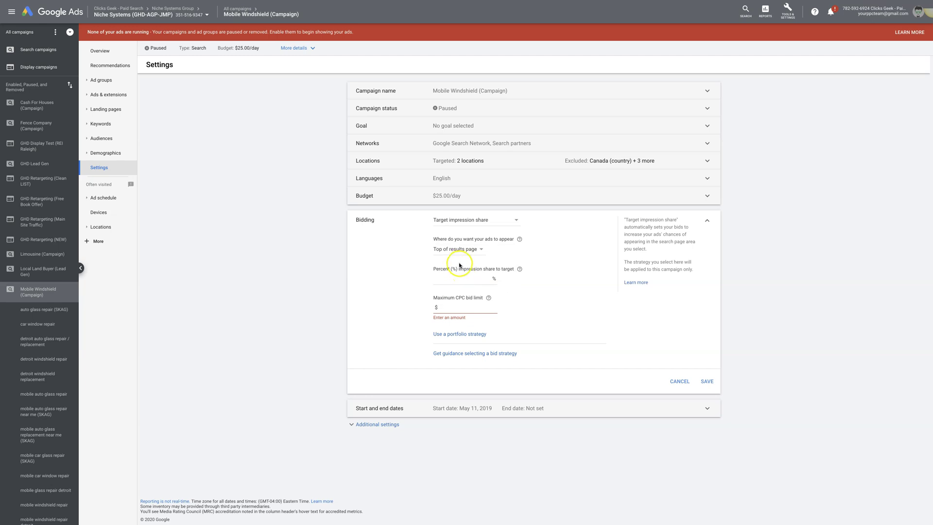
{"action": "left_click", "coordinate": [468, 281]}
- Re-enter a $45 Maximum CPC bid limit and save the bidding settings
{"action": "left_click", "coordinate": [451, 309]}
{"action": "type", "text": "45"}
{"action": "left_click", "coordinate": [707, 380]}
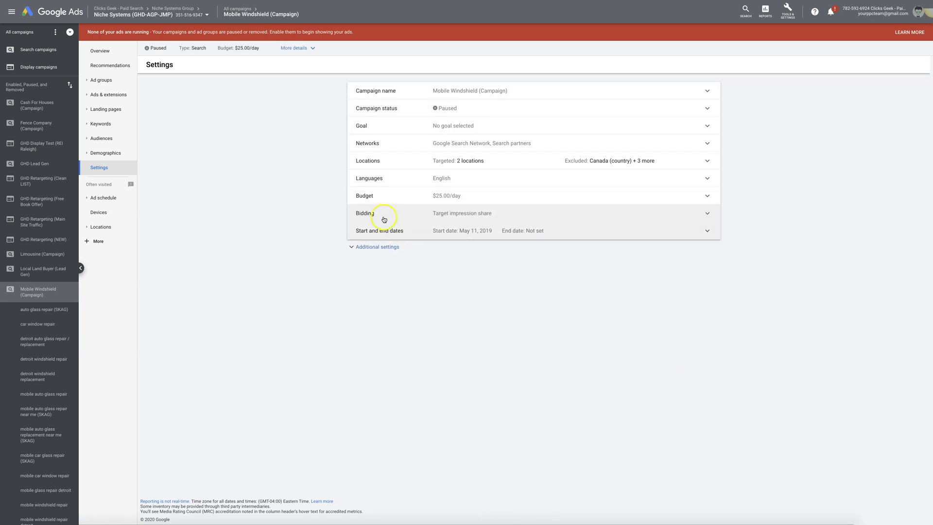
- Expand the saved Bidding row showing Target impression share: 90%, top of results page, $45.00 limit
{"action": "left_click", "coordinate": [383, 219]}
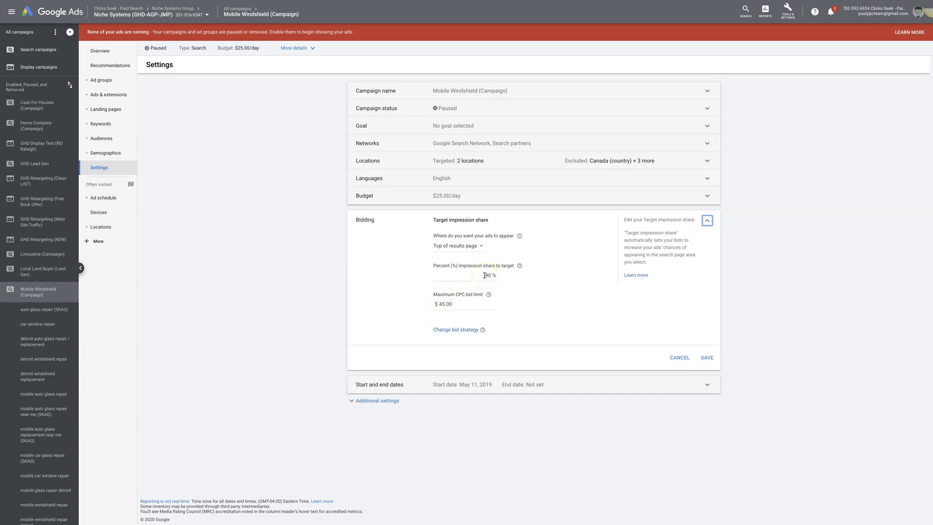
- Replace the leading 4 in the Maximum CPC bid limit so it reads $55.00
{"action": "left_click", "coordinate": [445, 304]}
{"action": "left_click_drag", "start_coordinate": [445, 304], "coordinate": [436, 305]}
{"action": "left_click", "coordinate": [445, 304]}
{"action": "left_click", "coordinate": [436, 304]}
{"action": "key", "text": "Delete"}
{"action": "type", "text": "5"}
{"action": "left_click", "coordinate": [445, 305]}
{"action": "left_click", "coordinate": [445, 305]}
{"action": "left_click", "coordinate": [488, 275]}
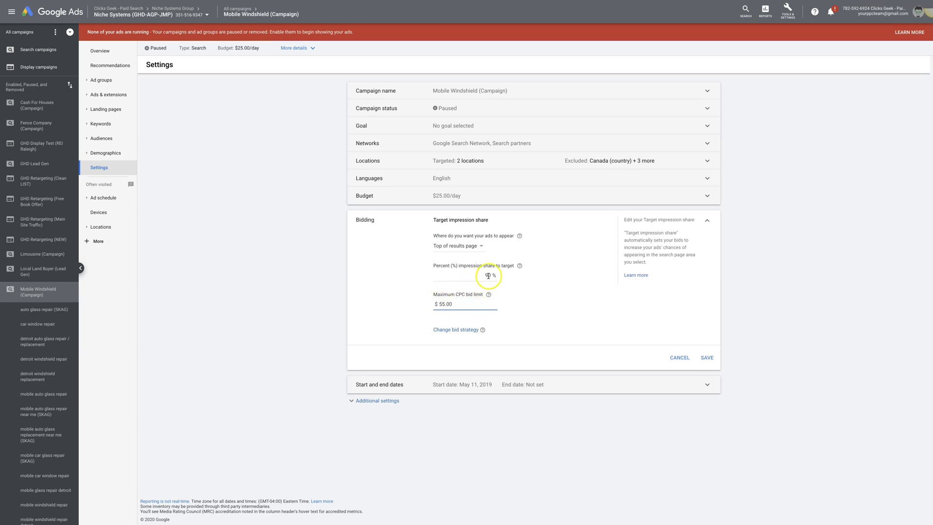